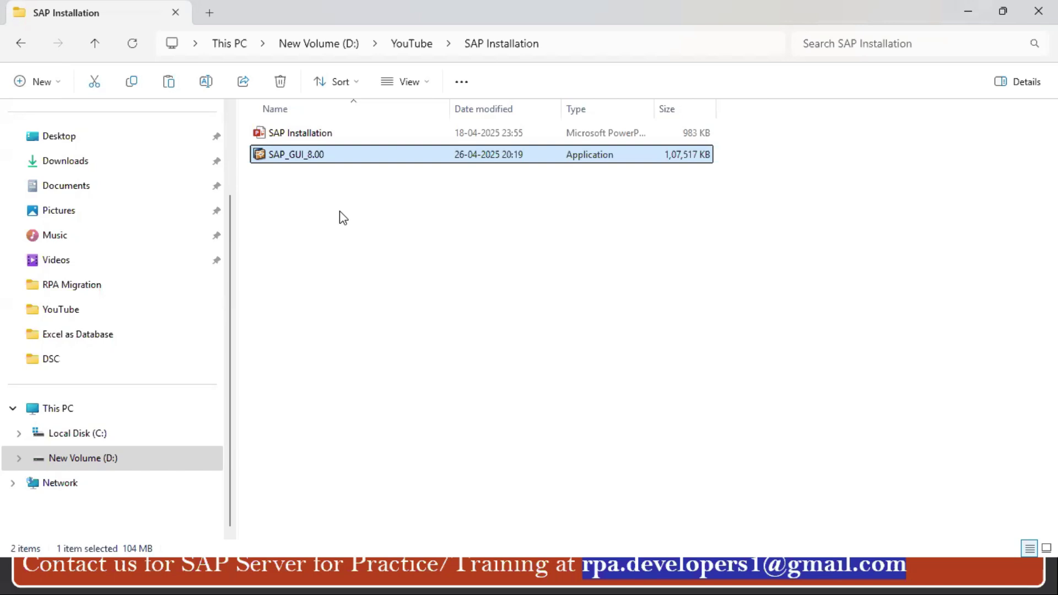
# - Launch SAP_GUI_8.00.exe from File Explorer to open the Front-End Installer wizard
pyautogui.doubleClick(282, 155)
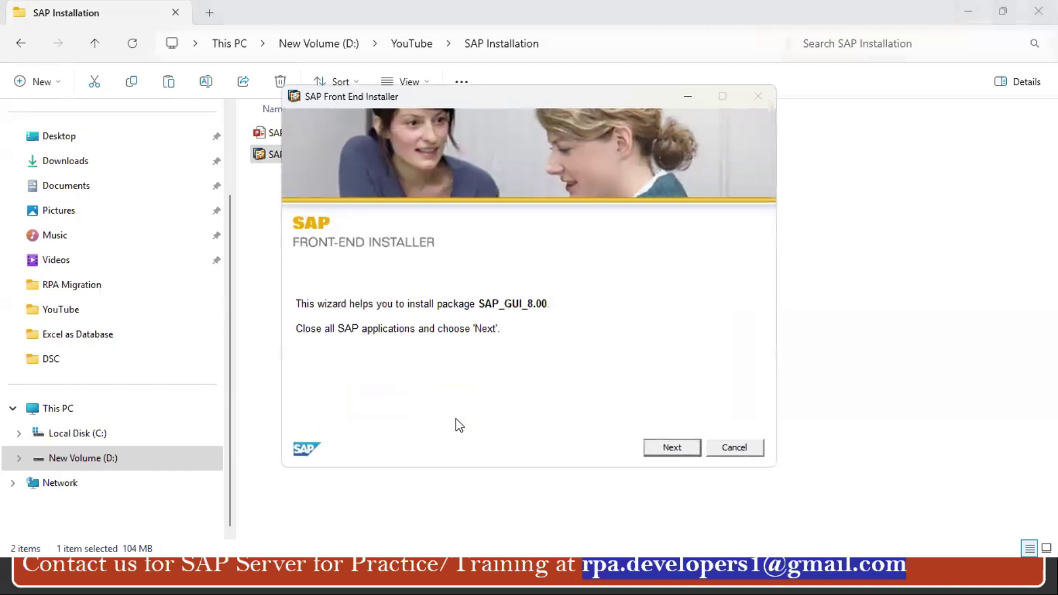
# - Select the SAP_GUI_8.00 package and install it until completion
pyautogui.click(669, 448)
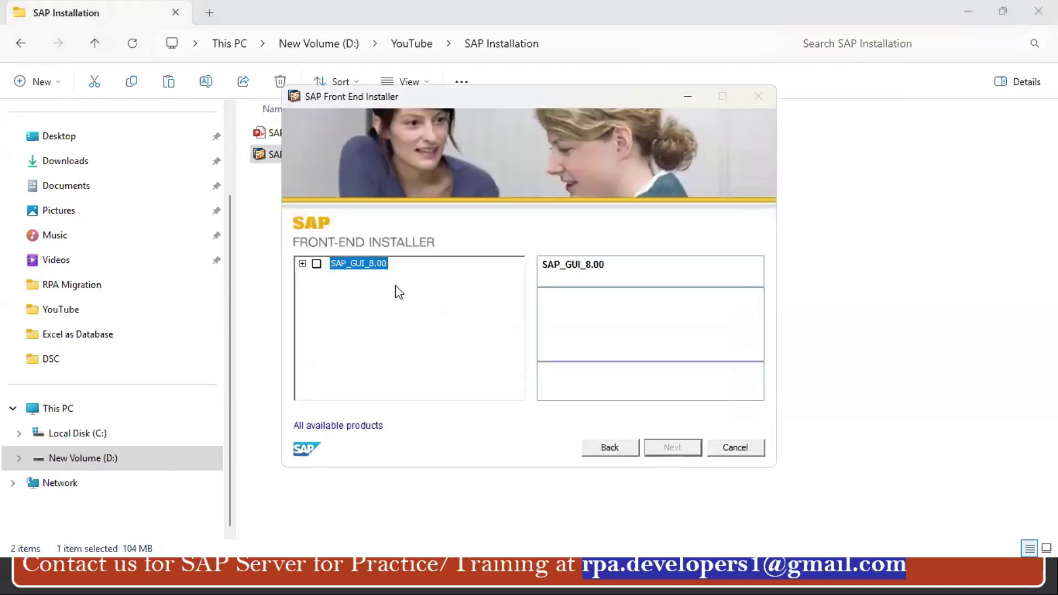
pyautogui.click(317, 264)
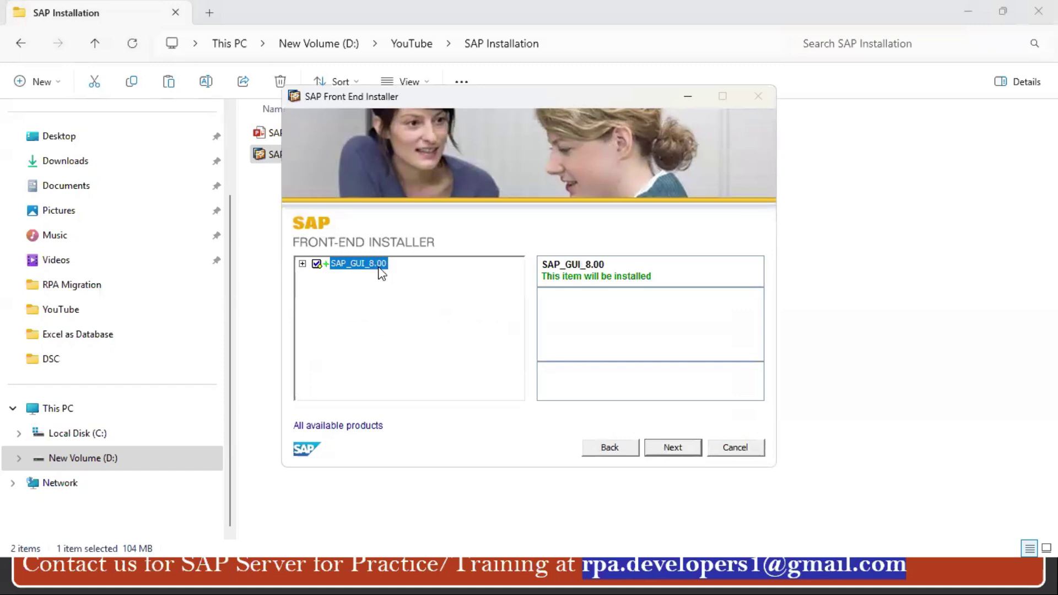
pyautogui.click(677, 454)
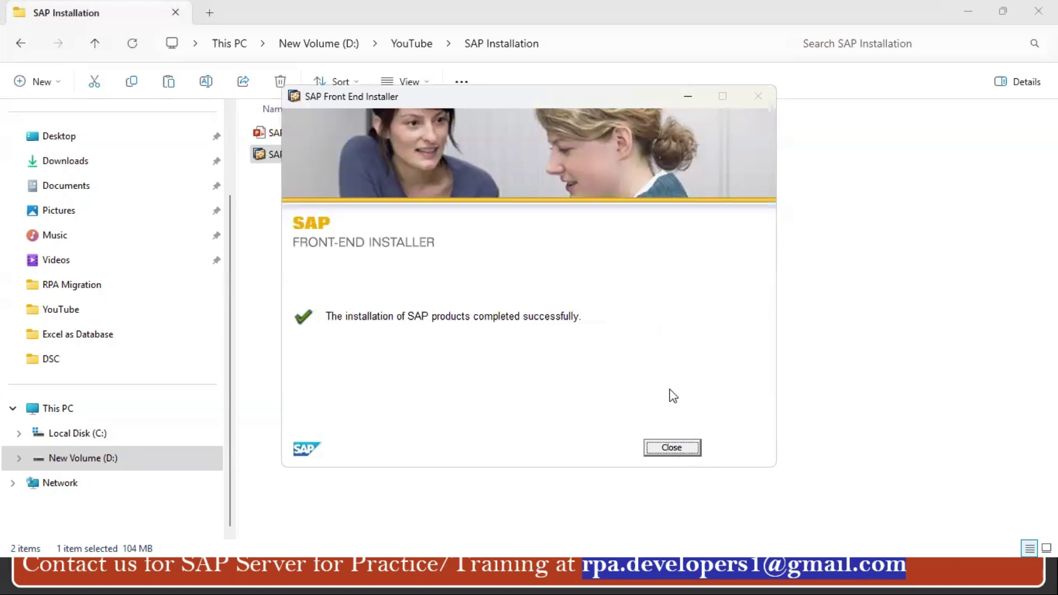
# - Close the finished installer, show the desktop and search Windows for 'sap' to find SAP Logon
pyautogui.click(672, 448)
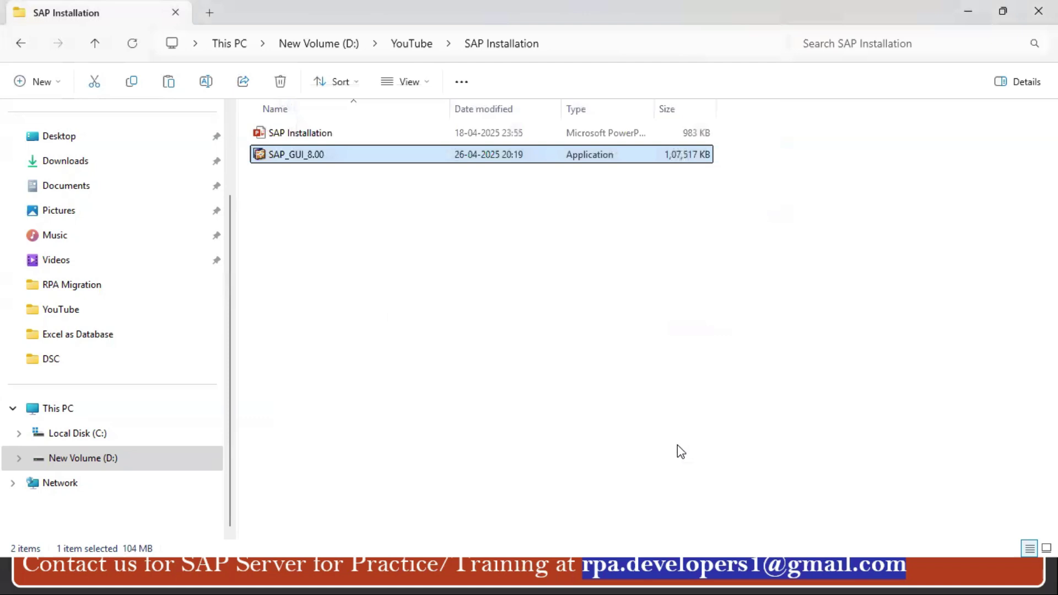
pyautogui.press('super+d')
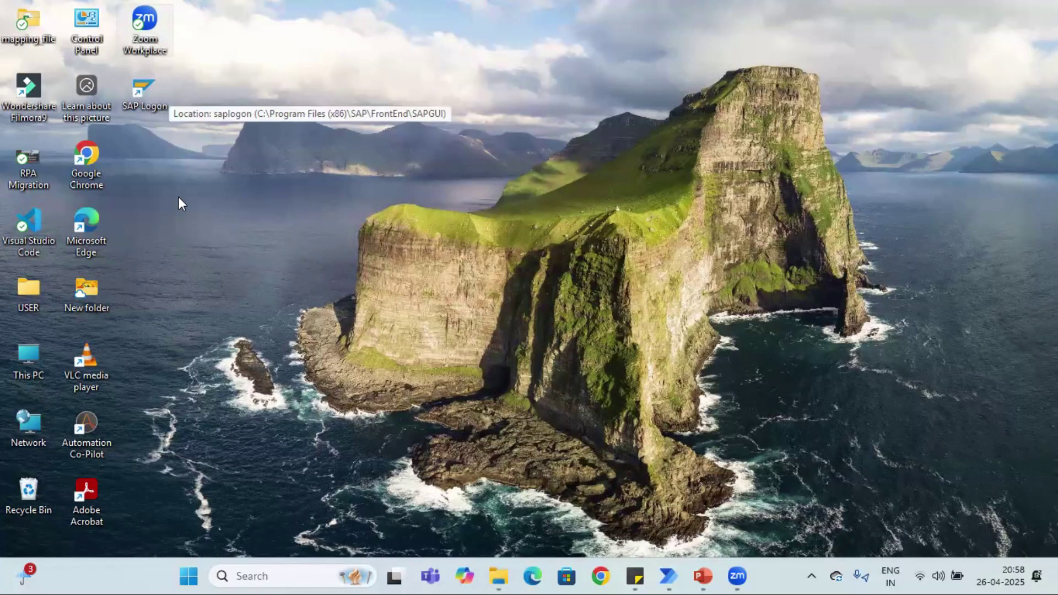
pyautogui.click(190, 577)
pyautogui.write('sap')
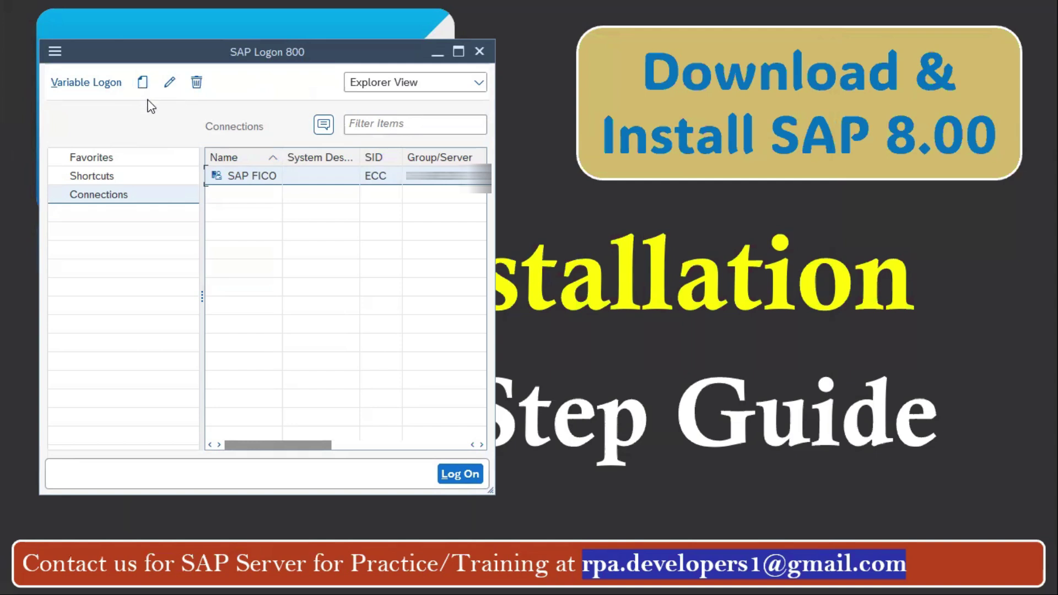
# - Start a new user-specified system entry and give it the description SAP_FICO
pyautogui.click(142, 83)
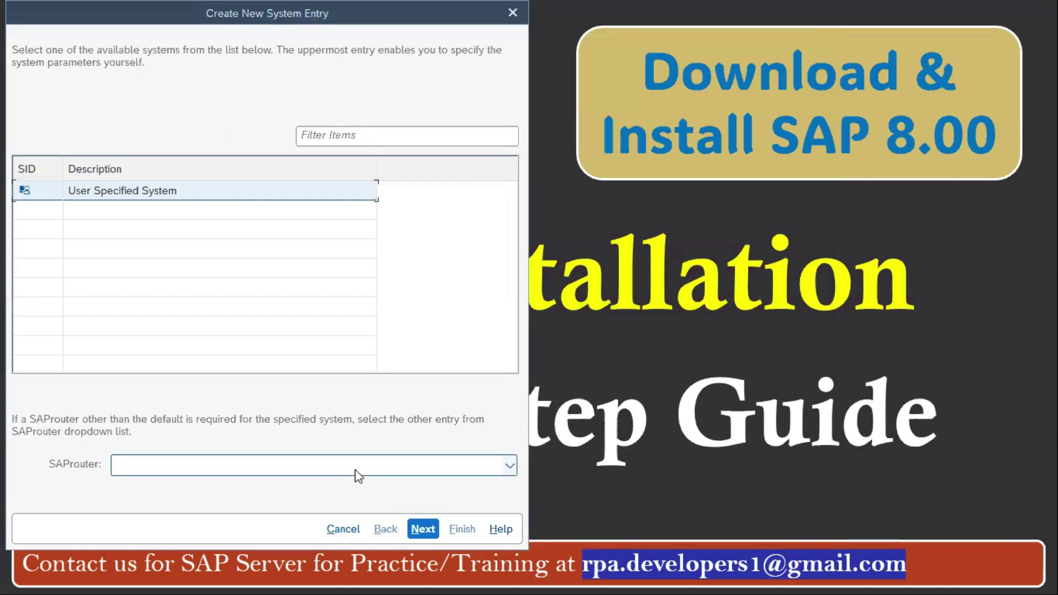
pyautogui.click(422, 529)
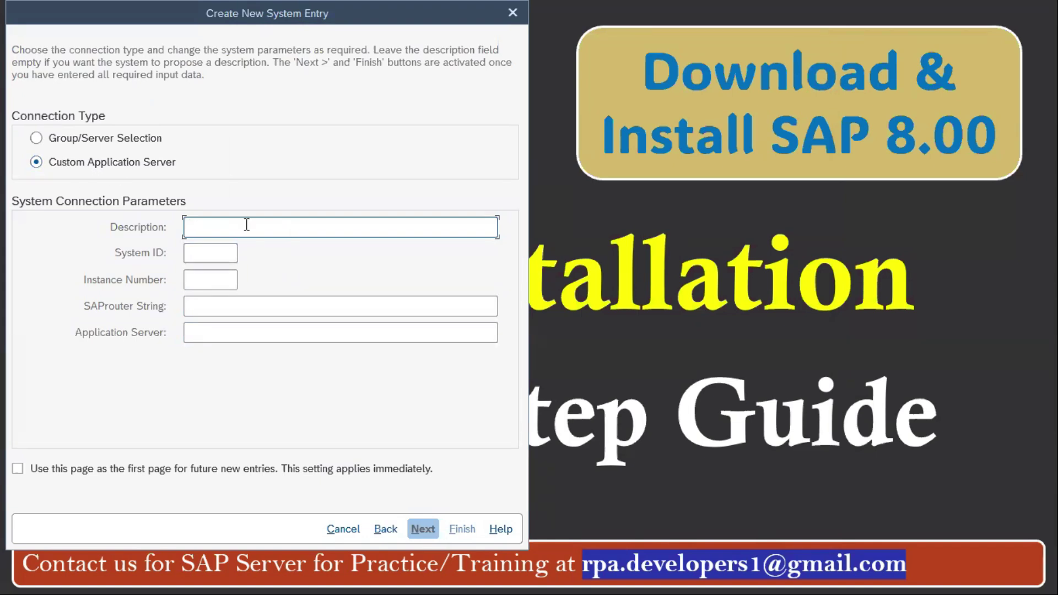
pyautogui.write('A')
pyautogui.press('BackSpace')
pyautogui.write('SAP_FICO')
# - Set System ID ECC, instance number 52 and the pasted application server address
pyautogui.press('Tab')
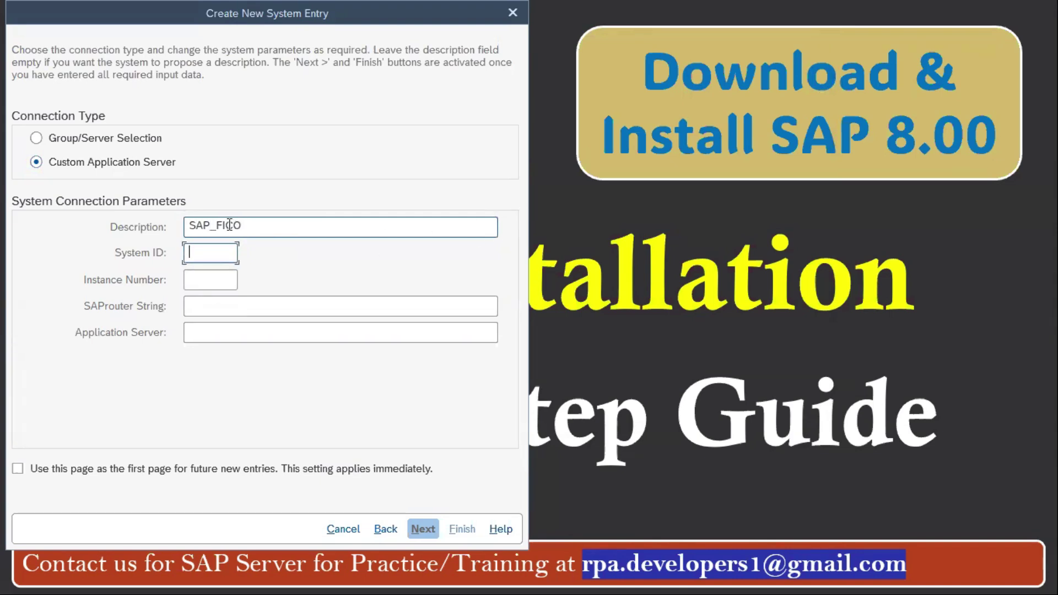
pyautogui.write('ECC')
pyautogui.press('Tab')
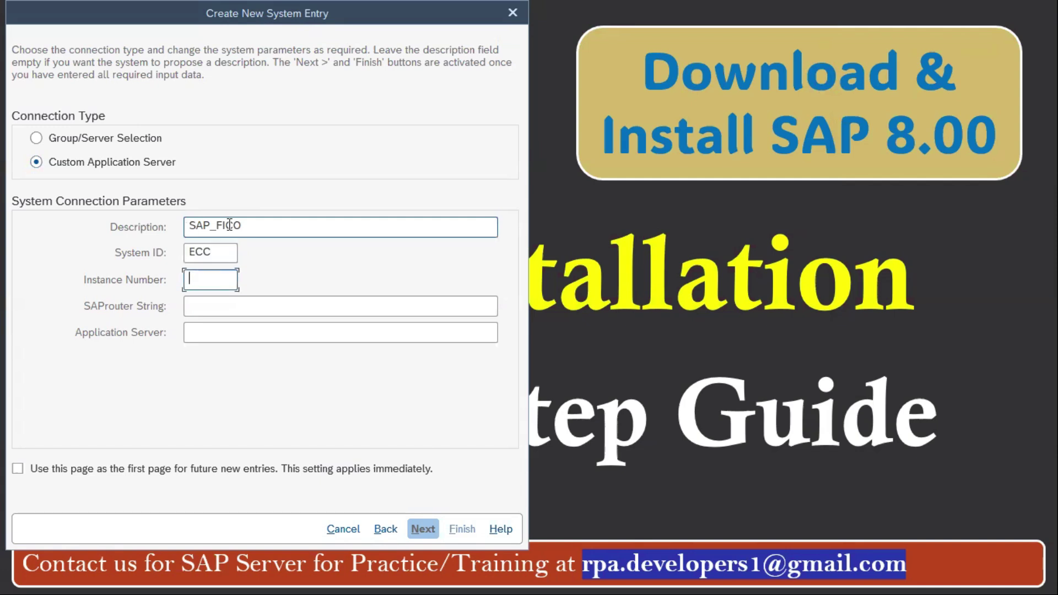
pyautogui.write('52')
pyautogui.press('Tab')
pyautogui.press('Tab')
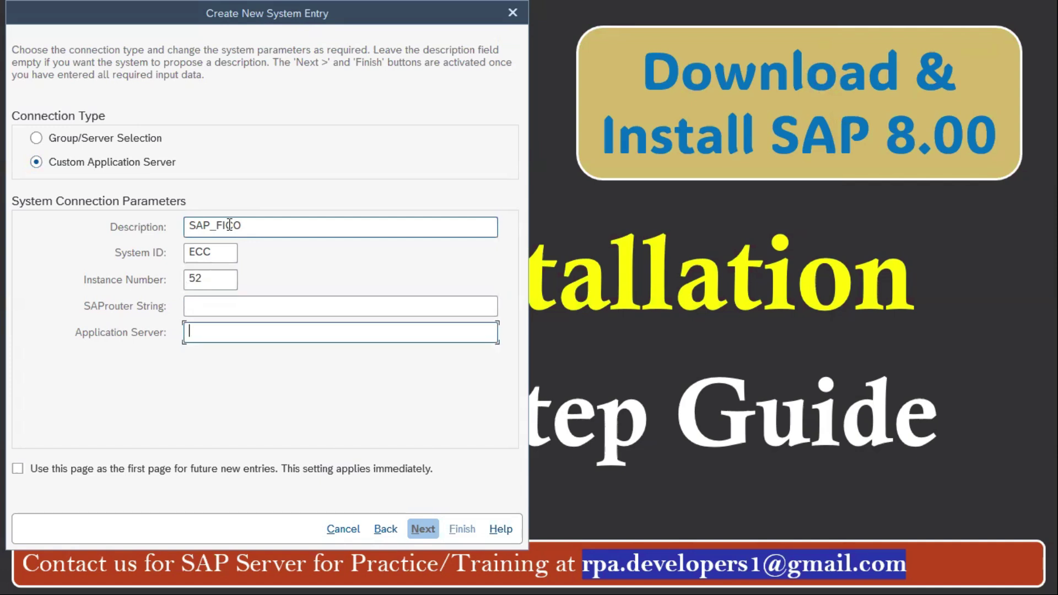
pyautogui.hotkey('ctrl', 'v')
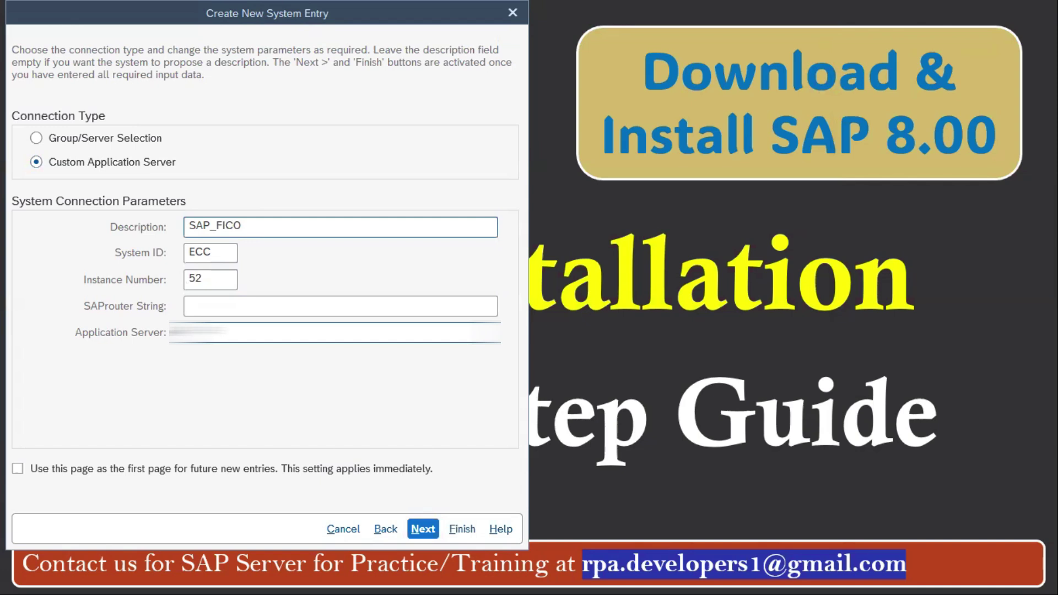
pyautogui.write('1.100100')
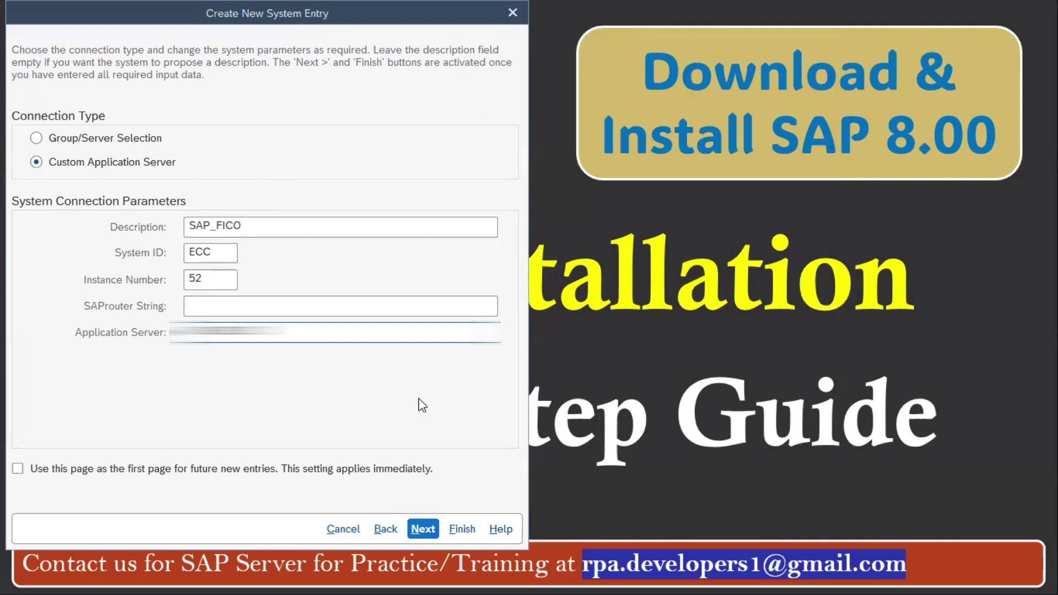
pyautogui.click(423, 529)
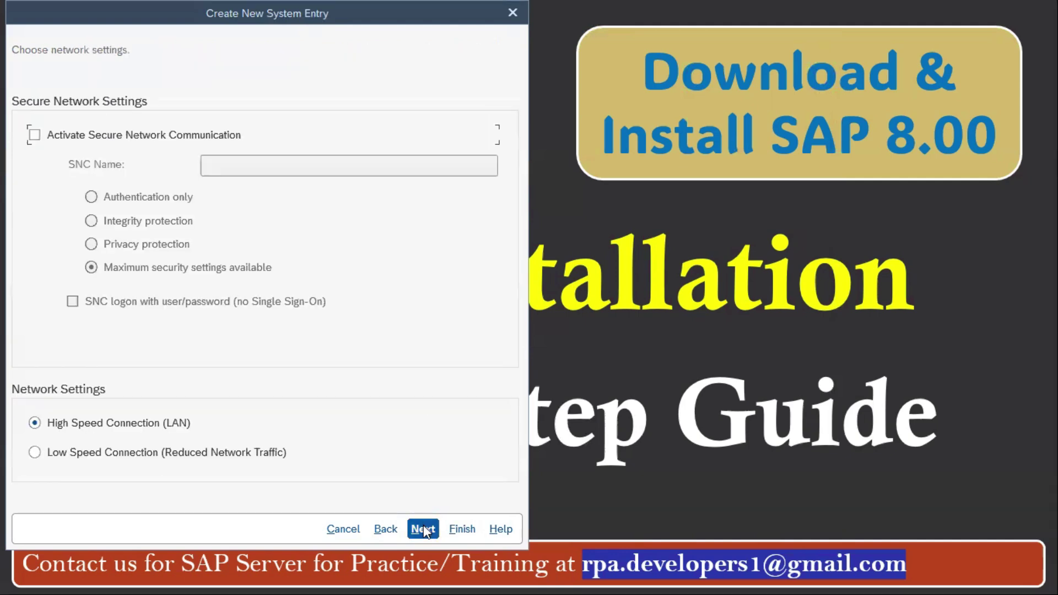
# - Save the SAP_FICO connection, open it and log on with the user name and password
pyautogui.click(463, 530)
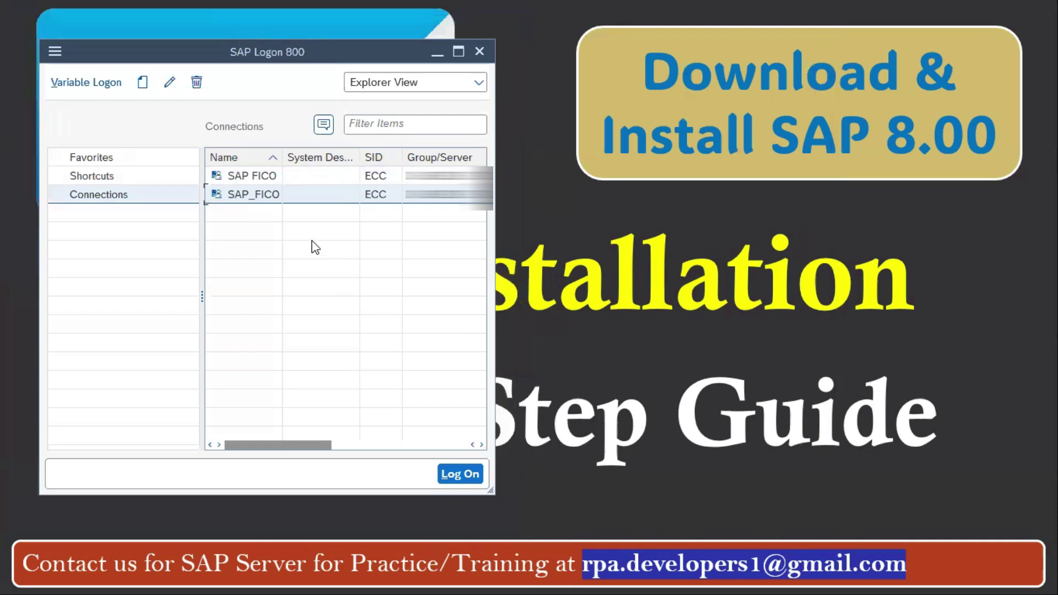
pyautogui.doubleClick(254, 196)
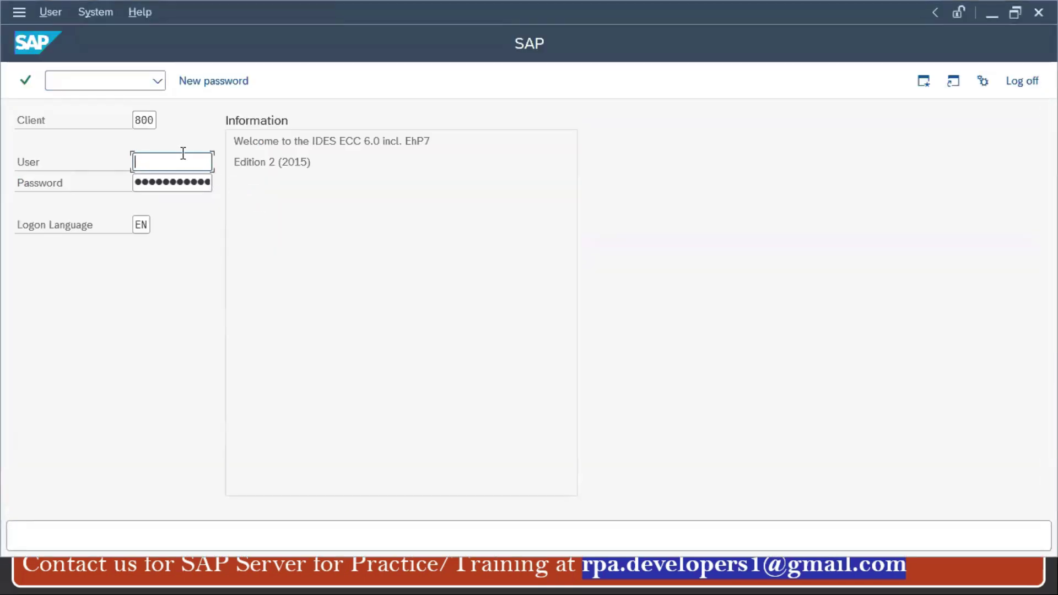
pyautogui.write('r')
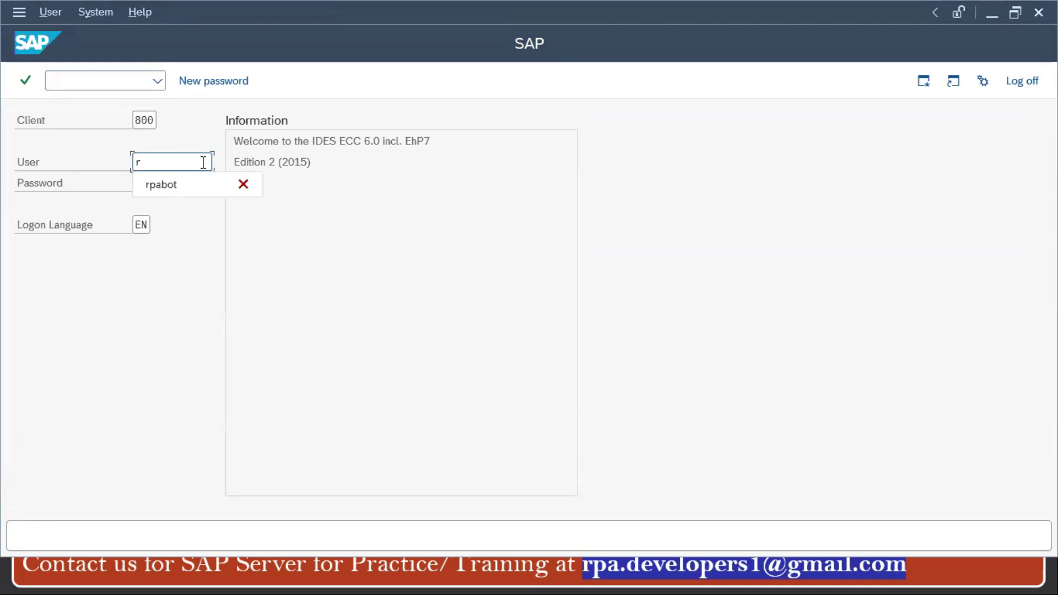
pyautogui.write('pabot')
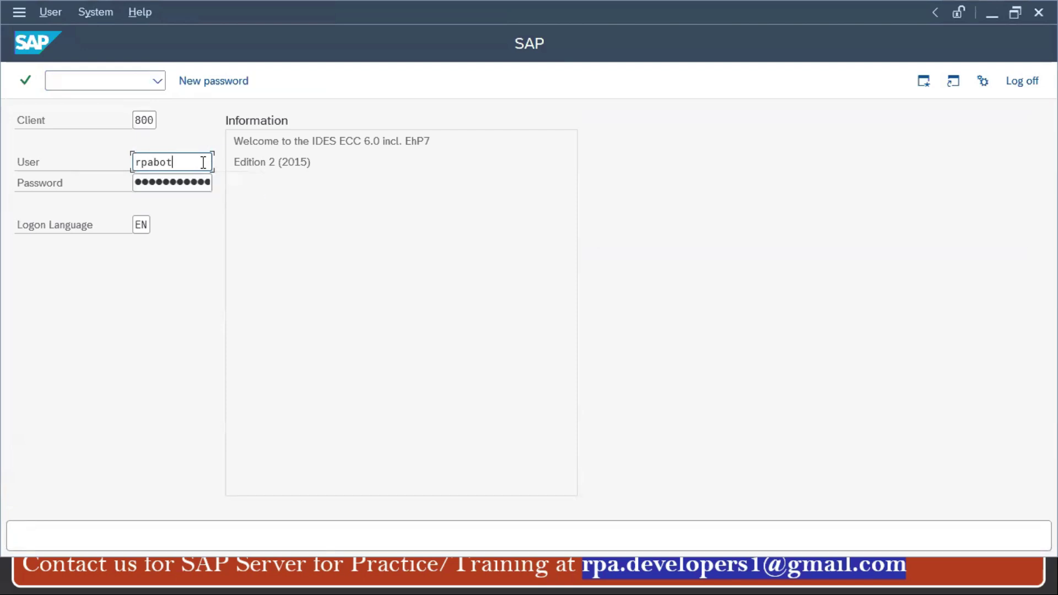
pyautogui.press('Tab')
pyautogui.press('Return')
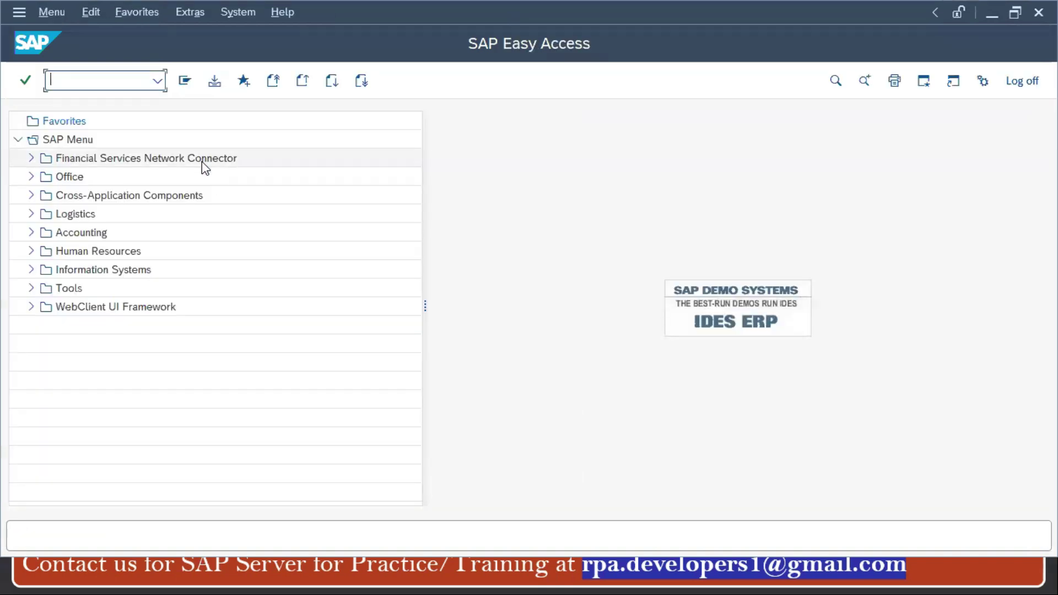
# - Run transaction VA05 to show the List of Sales Orders, then switch back to PowerPoint
pyautogui.write('va05')
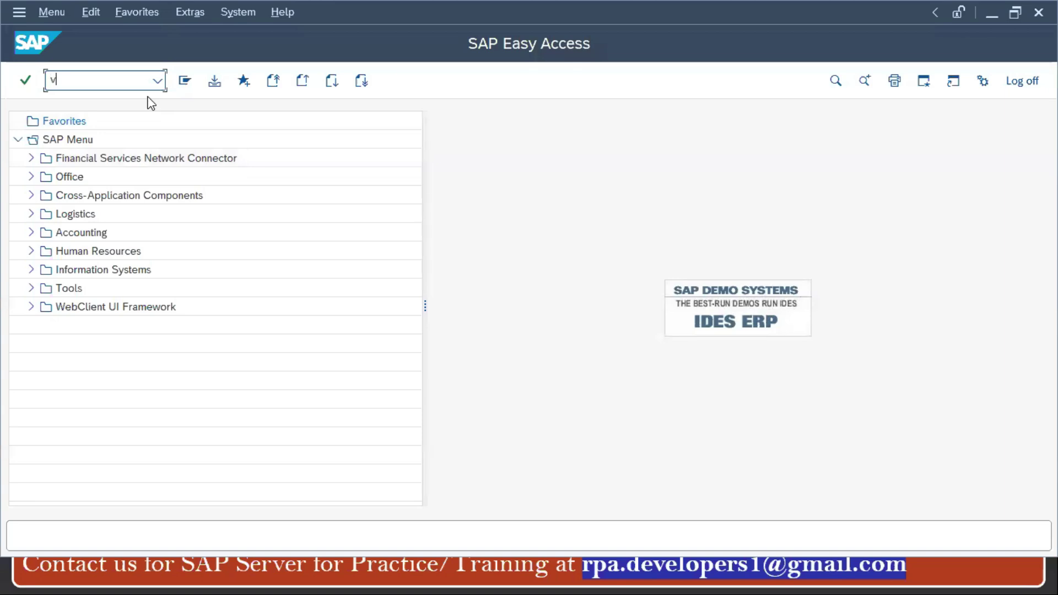
pyautogui.press('Return')
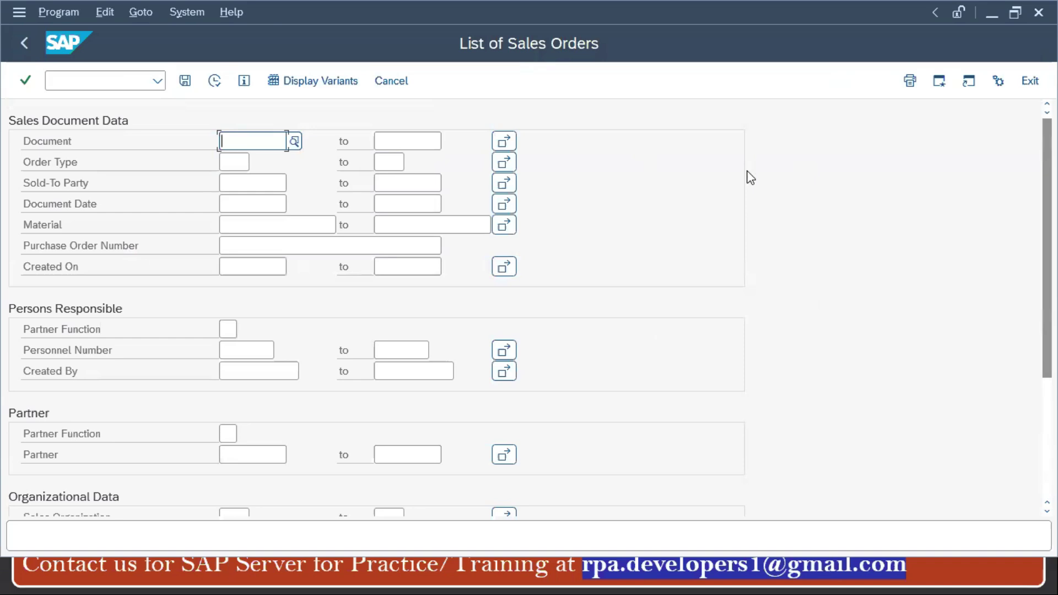
pyautogui.hotkey('alt', 'Tab')
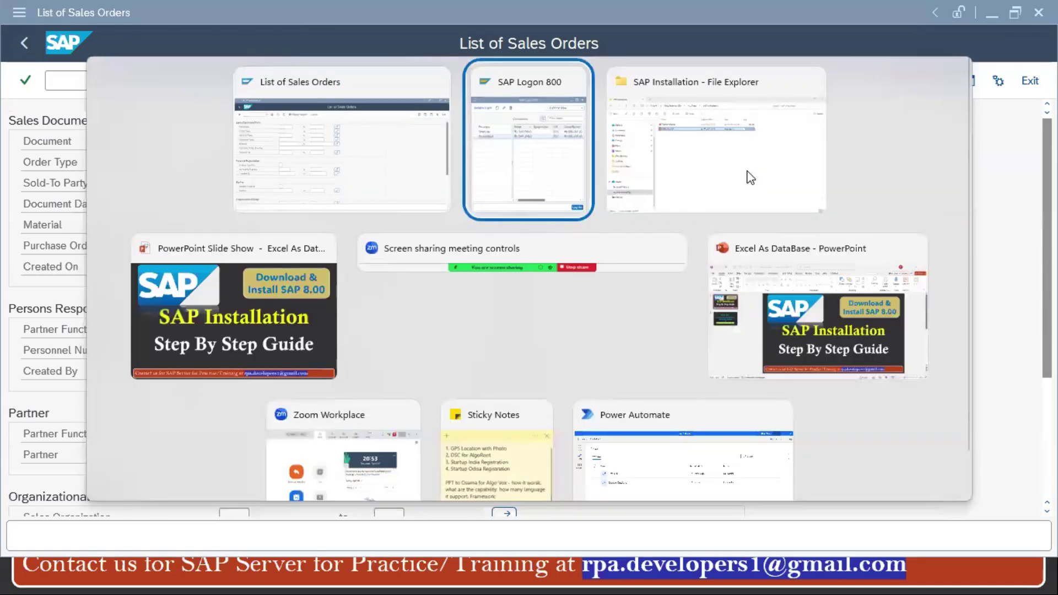